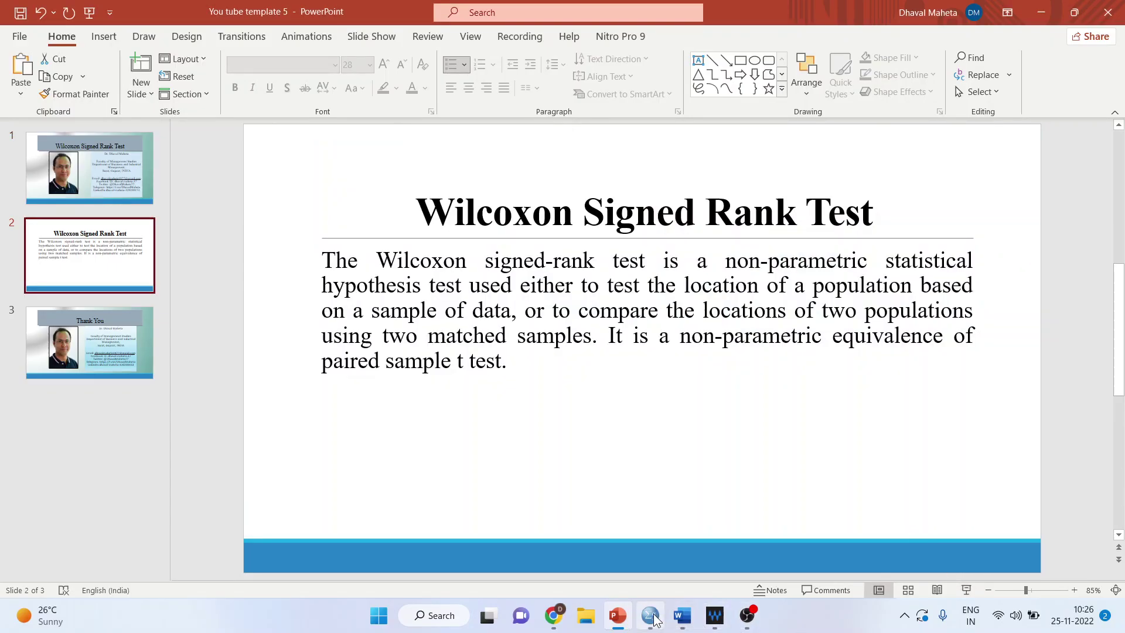
Bring the Before/After data file to the front and highlight its Before and After columns, then deselect
{"action": "left_click", "coordinate": [650, 614]}
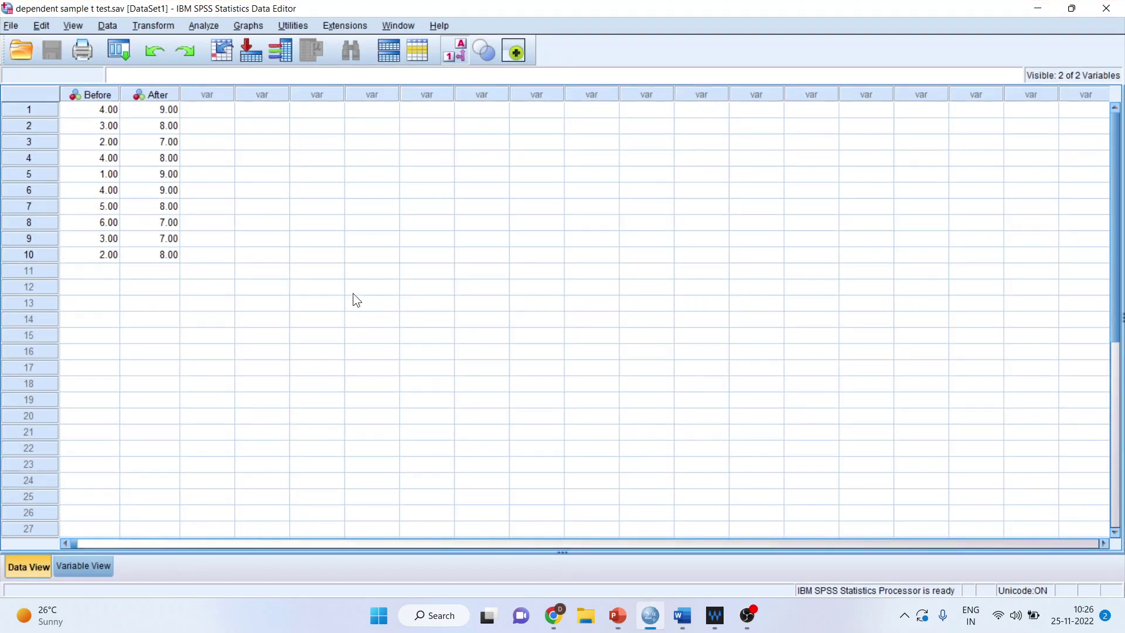
{"action": "left_click", "coordinate": [100, 97]}
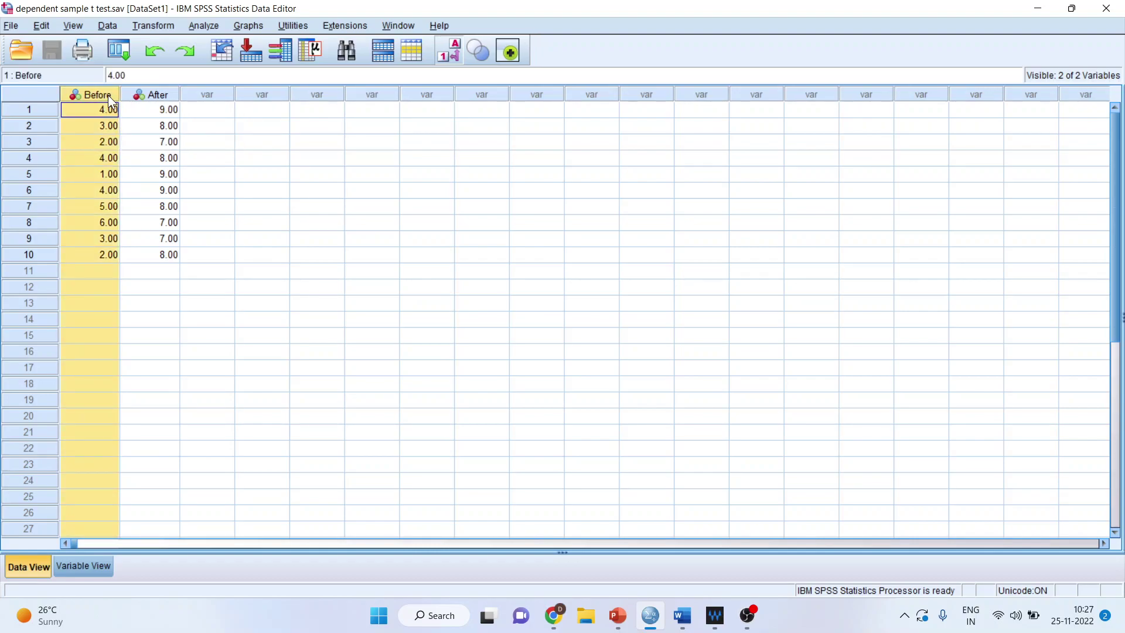
{"action": "left_click", "coordinate": [156, 92]}
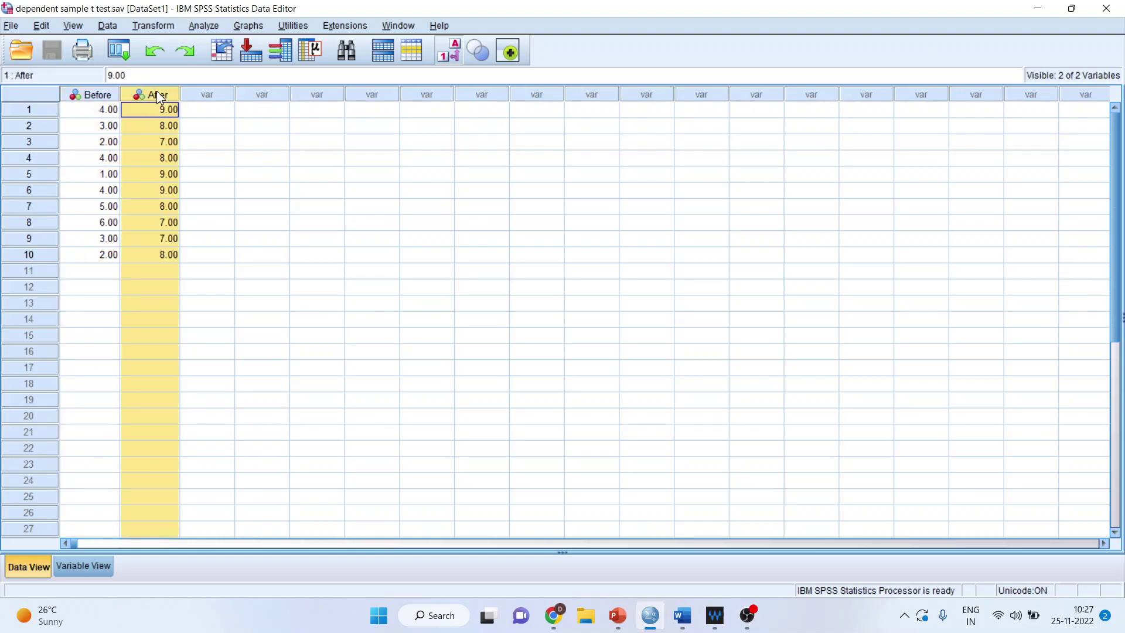
{"action": "left_click", "coordinate": [266, 142]}
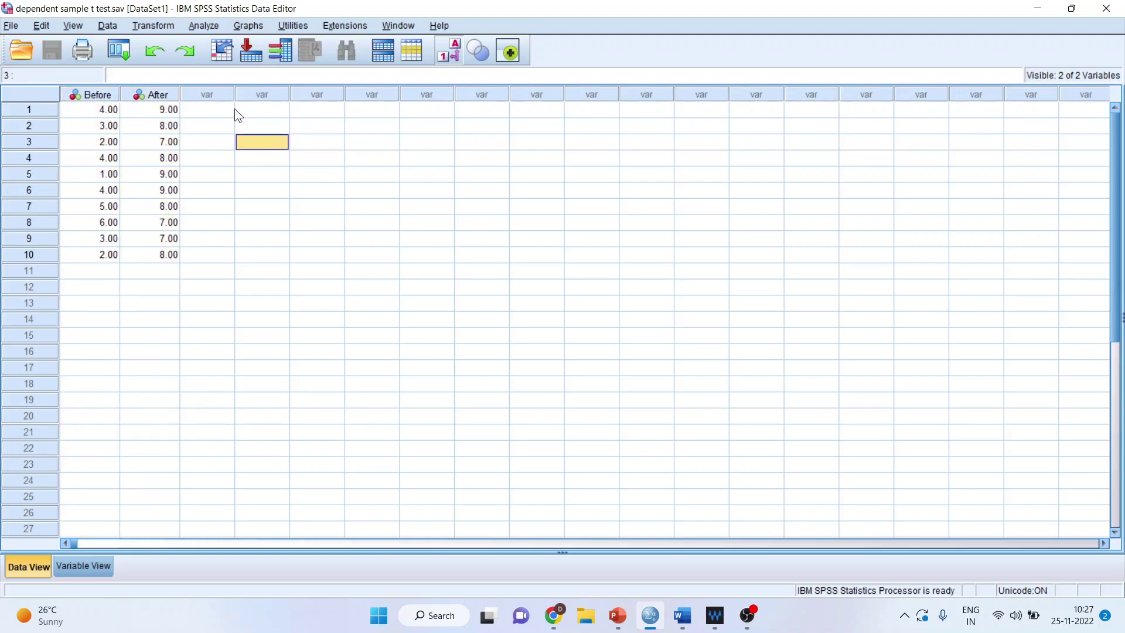
Run a Wilcoxon 2 Related Samples test pairing Before with After (Z = -2.823, p = .005)
{"action": "left_click", "coordinate": [192, 25]}
{"action": "mouse_move", "coordinate": [322, 299]}
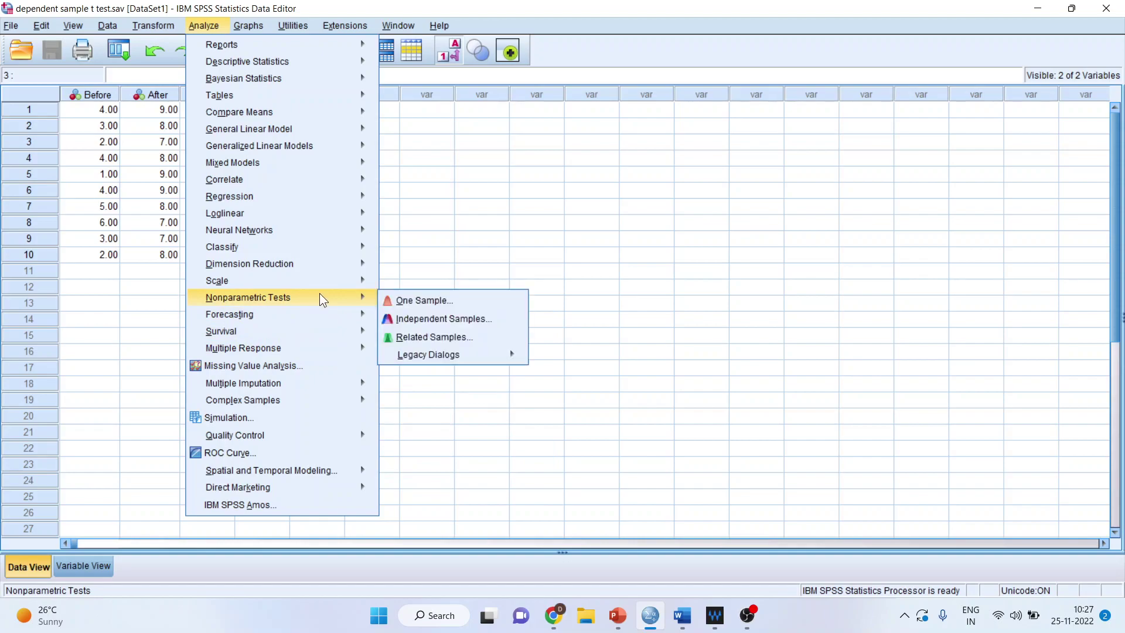
{"action": "mouse_move", "coordinate": [442, 355]}
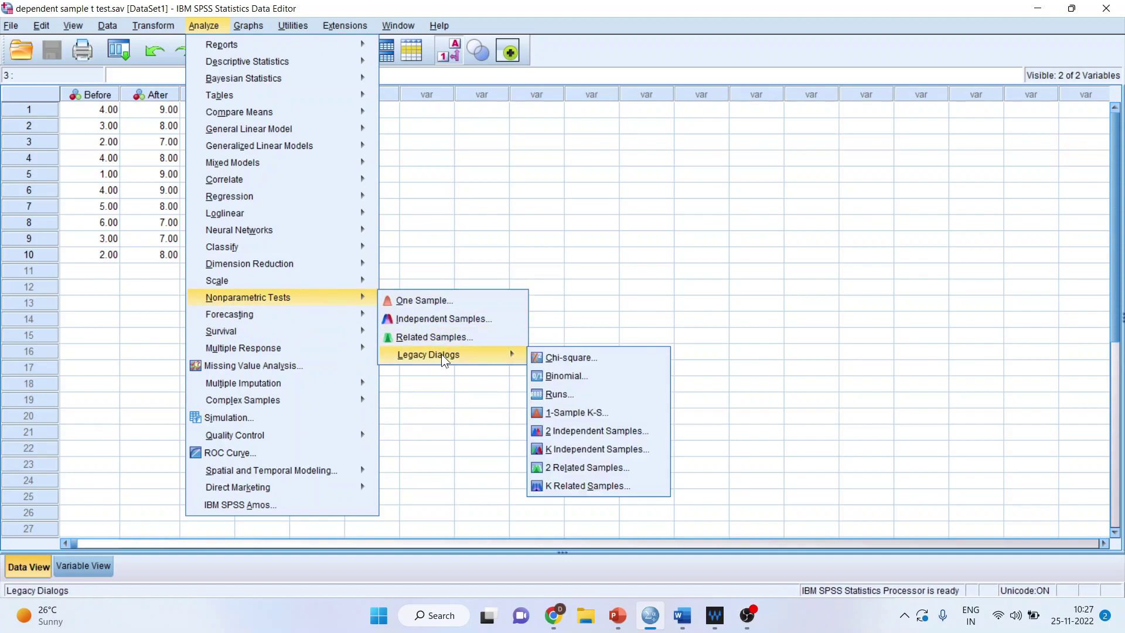
{"action": "left_click", "coordinate": [602, 466]}
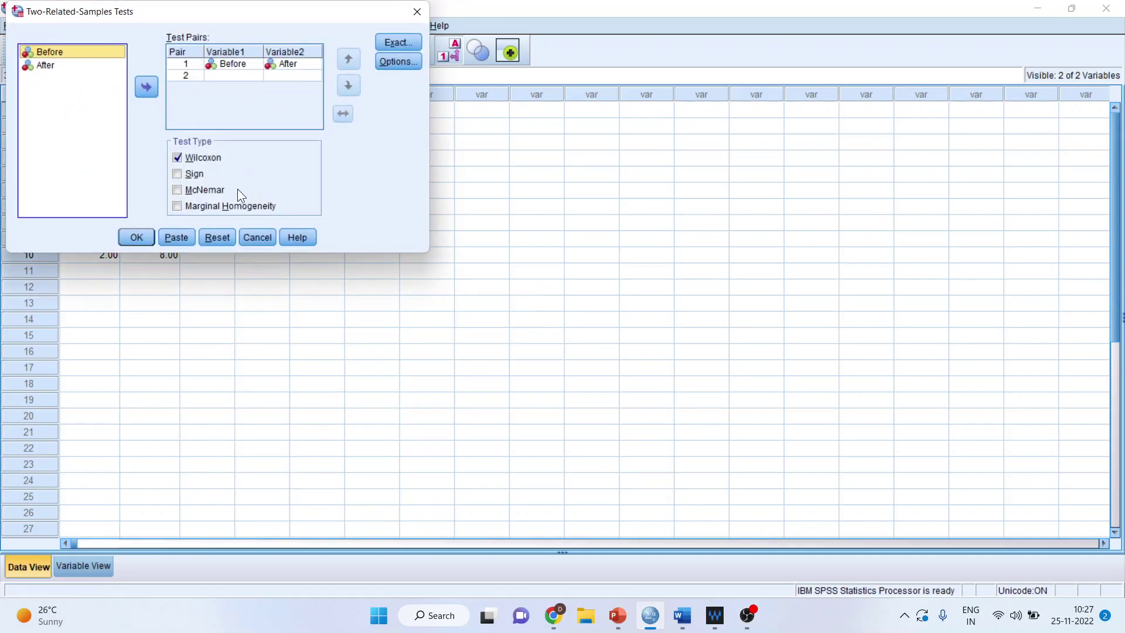
{"action": "left_click", "coordinate": [219, 243]}
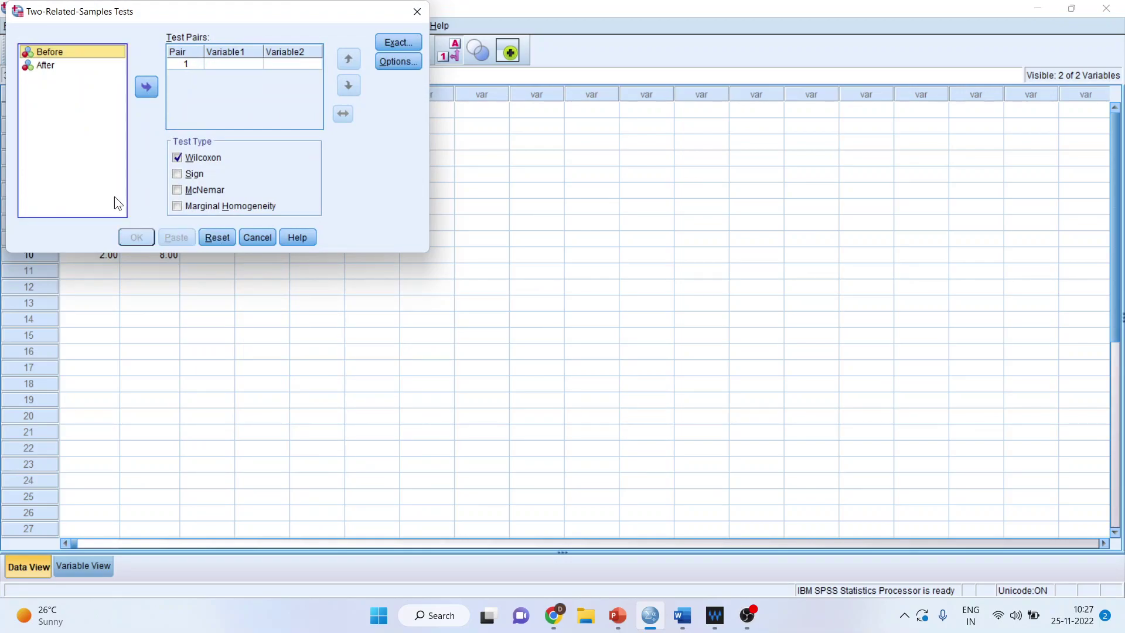
{"action": "left_click", "coordinate": [148, 85]}
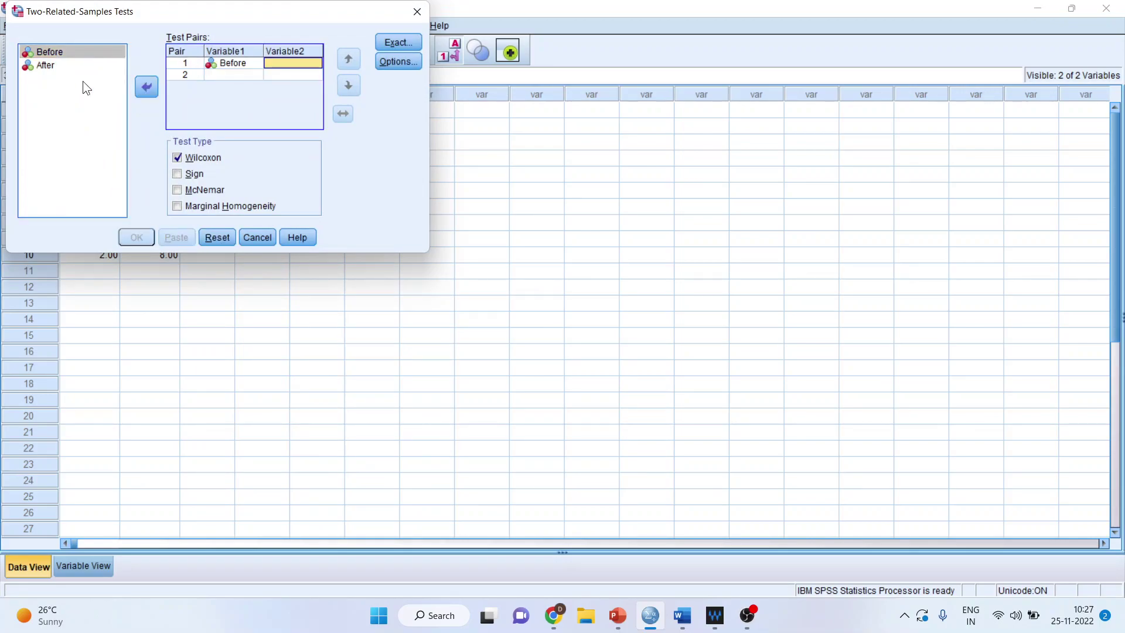
{"action": "left_click", "coordinate": [47, 66]}
{"action": "left_click", "coordinate": [147, 86]}
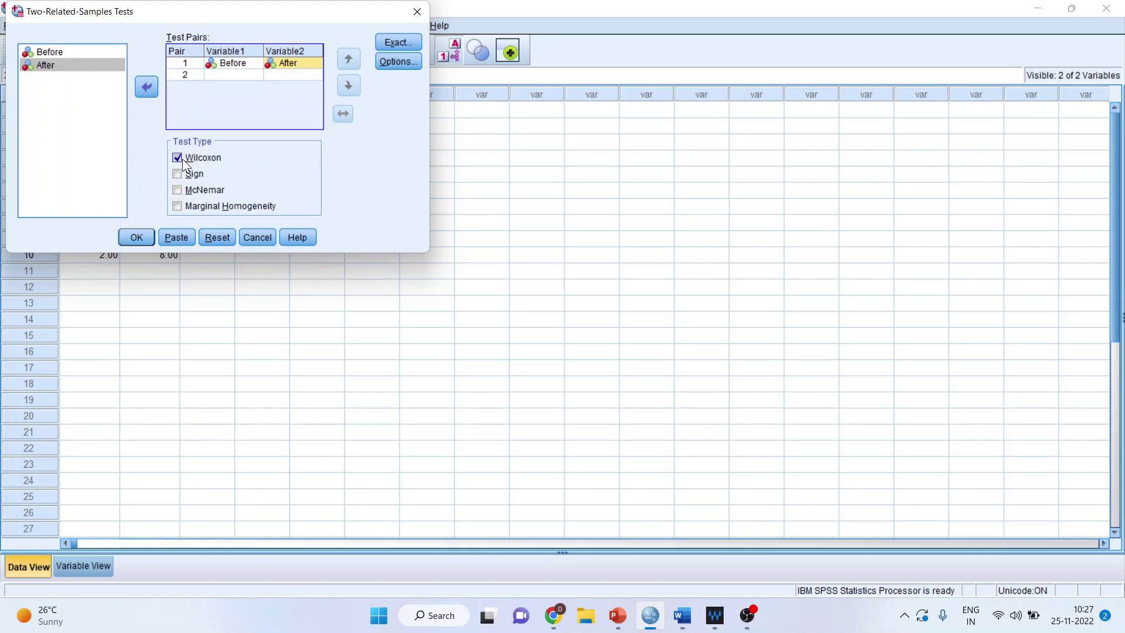
{"action": "left_click", "coordinate": [136, 237]}
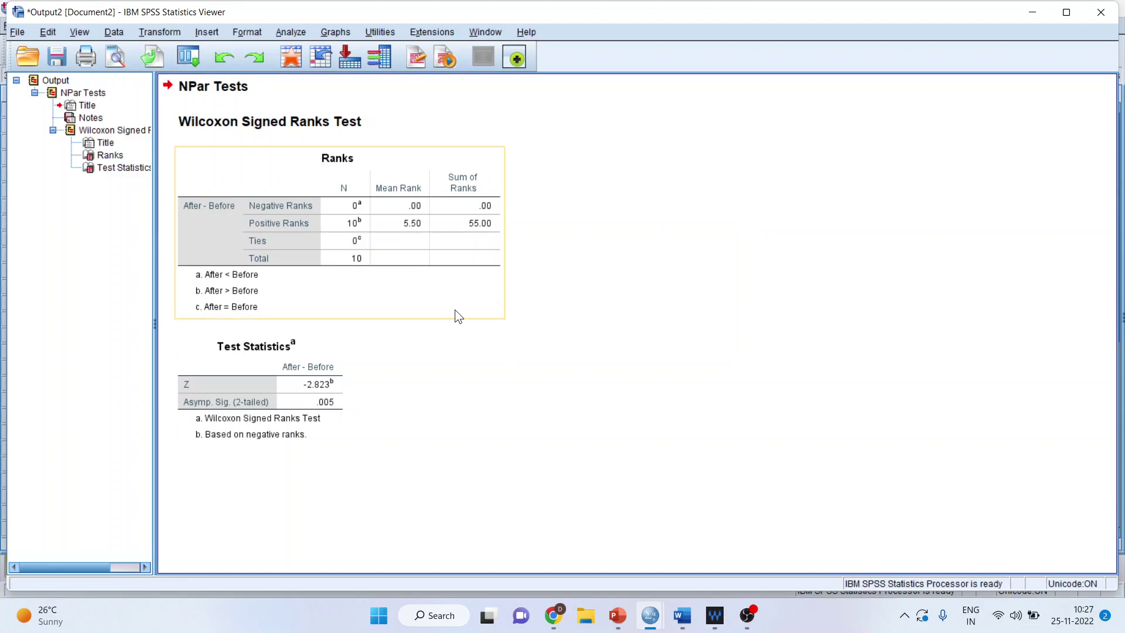
Review the research hypotheses in the Word case study, then return to the Before/After data
{"action": "left_click", "coordinate": [691, 618]}
{"action": "scroll", "coordinate": [503, 234], "scroll_direction": "up", "scroll_amount": 3}
{"action": "scroll", "coordinate": [503, 218], "scroll_direction": "up", "scroll_amount": 1}
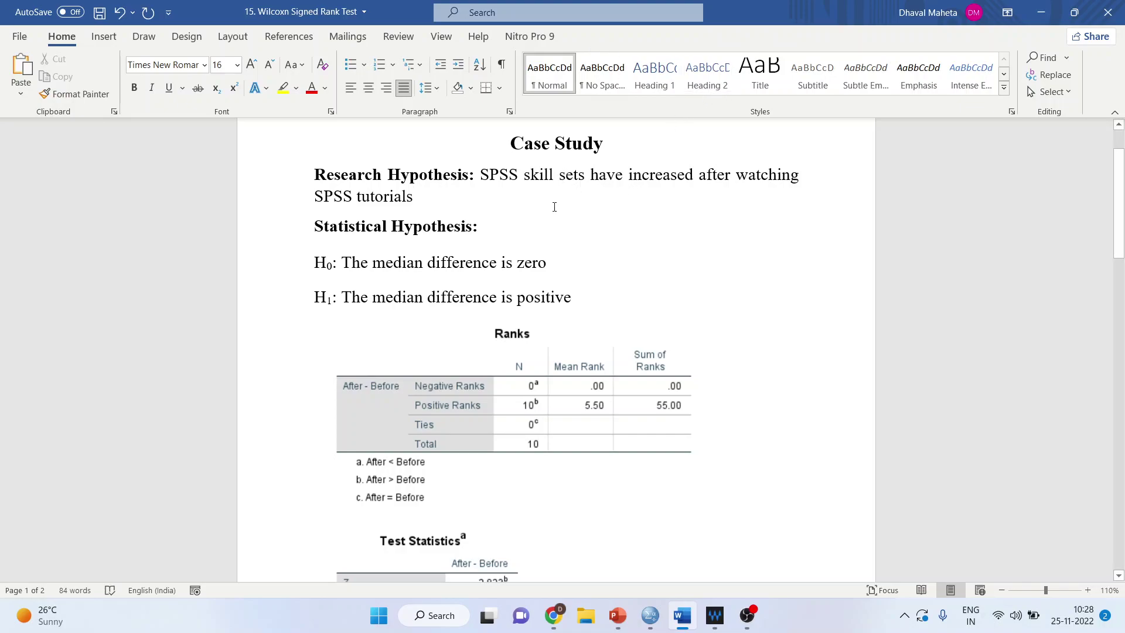
{"action": "left_click", "coordinate": [648, 621]}
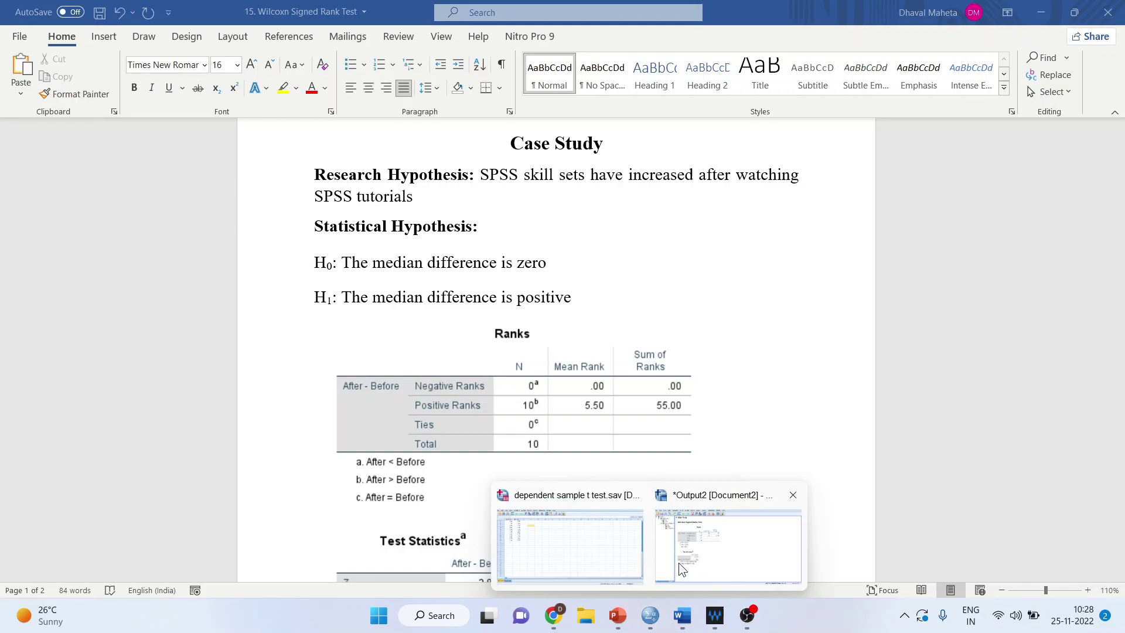
{"action": "left_click", "coordinate": [577, 530]}
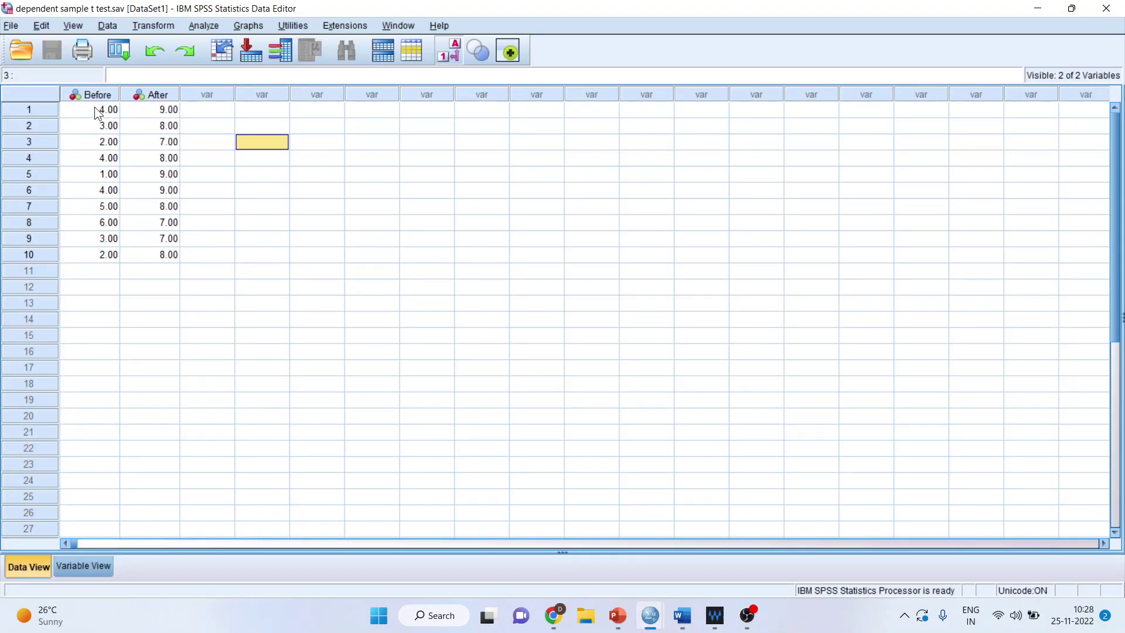
Highlight the ten Before and ten After scores, then return to the Word case study
{"action": "left_click_drag", "start_coordinate": [94, 106], "coordinate": [93, 185]}
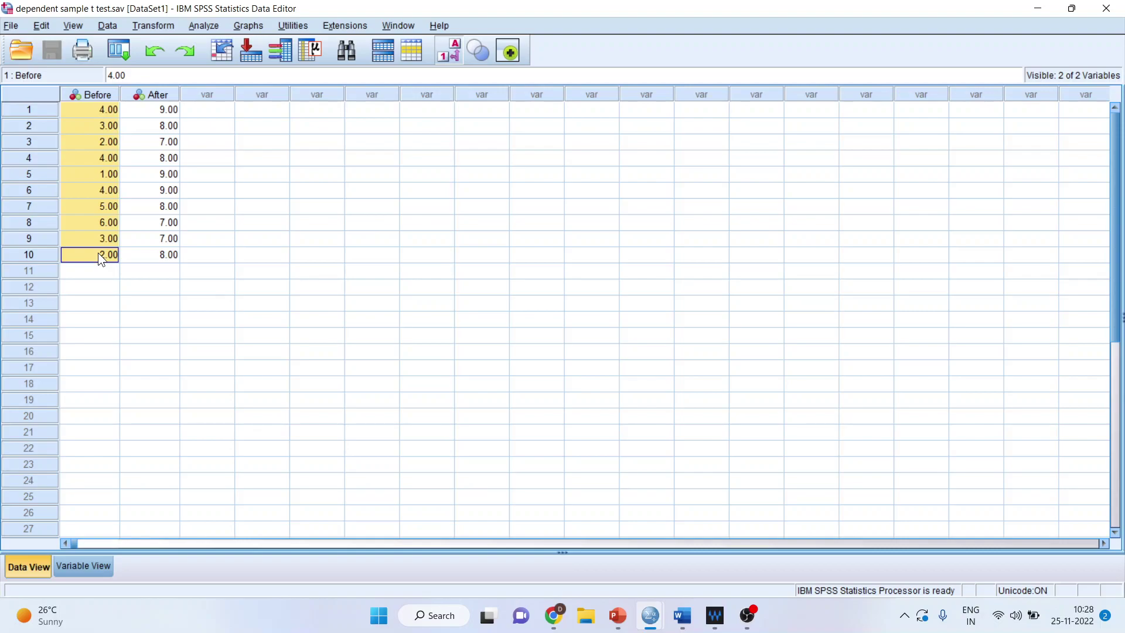
{"action": "left_click_drag", "start_coordinate": [158, 109], "coordinate": [166, 262]}
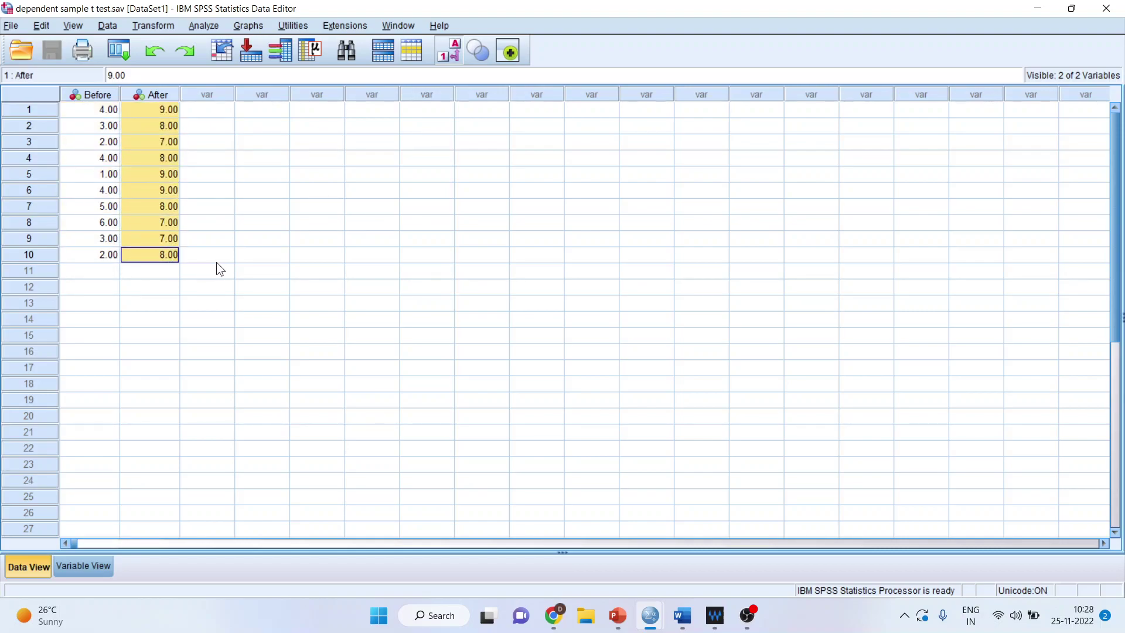
{"action": "left_click", "coordinate": [90, 110]}
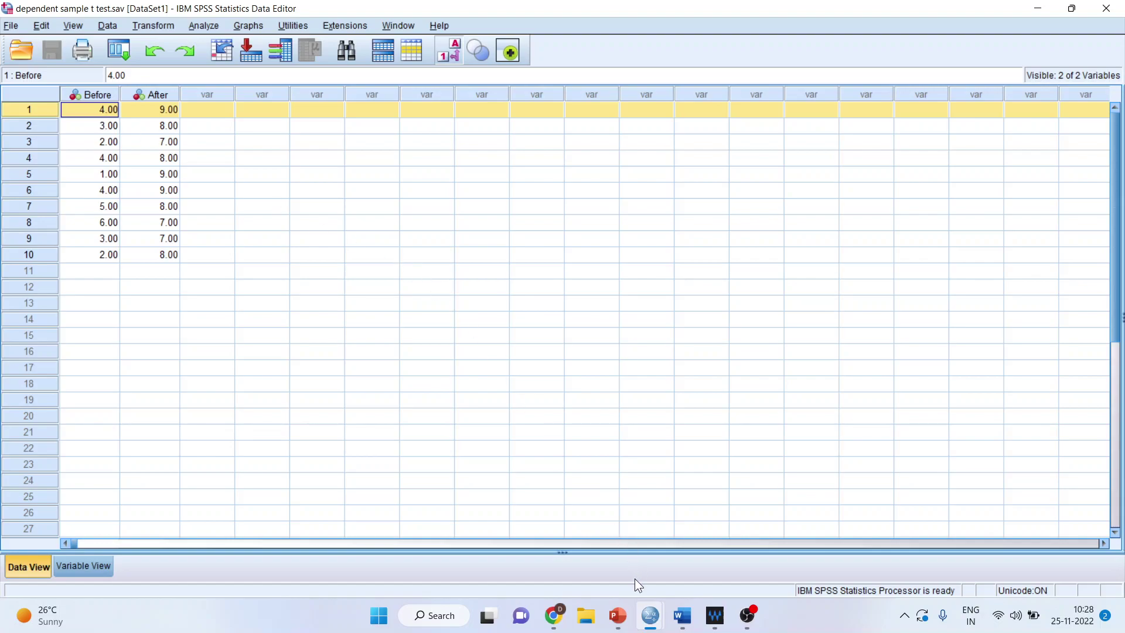
{"action": "left_click", "coordinate": [683, 615]}
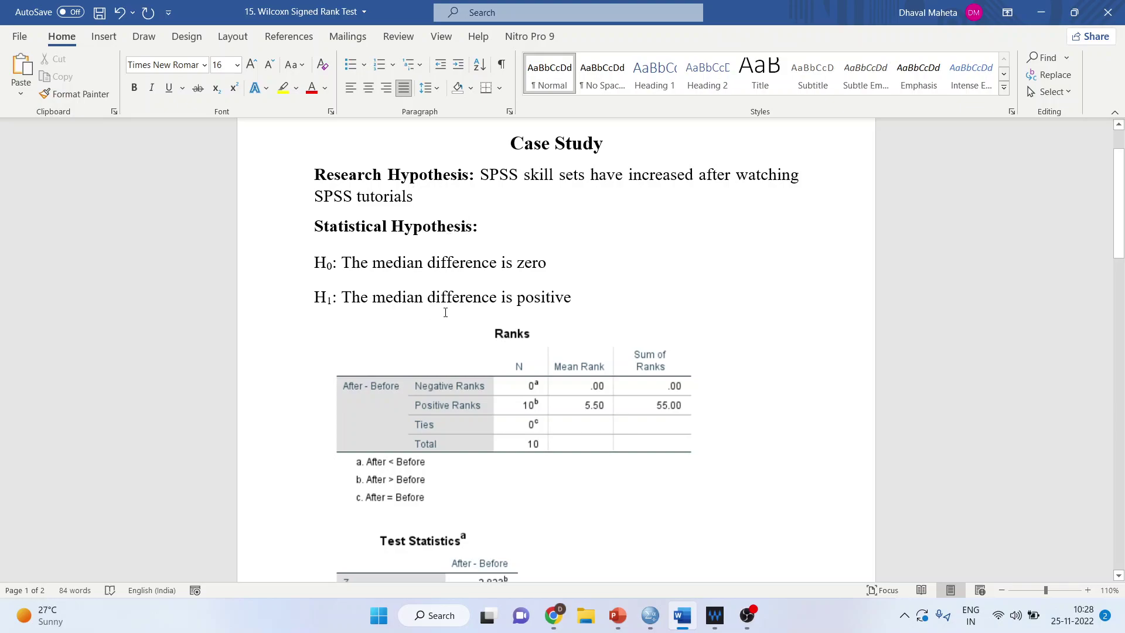
Scroll down the Word report, then bring the SPSS Before/After Data Editor back up
{"action": "scroll", "coordinate": [445, 314], "scroll_direction": "down", "scroll_amount": 1}
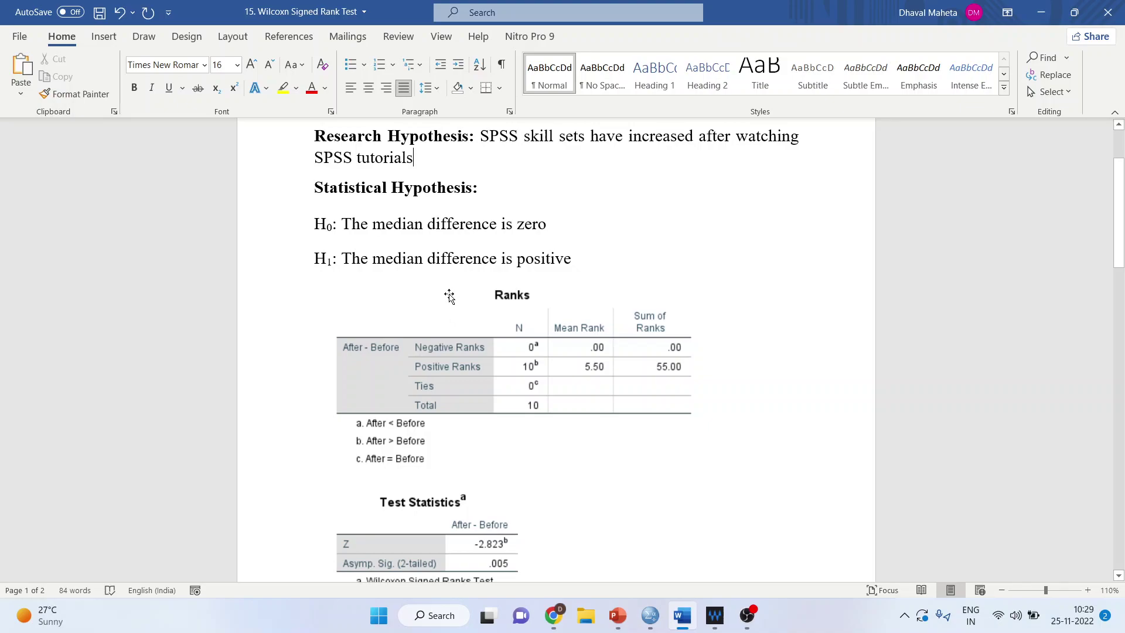
{"action": "scroll", "coordinate": [446, 299], "scroll_direction": "down", "scroll_amount": 1}
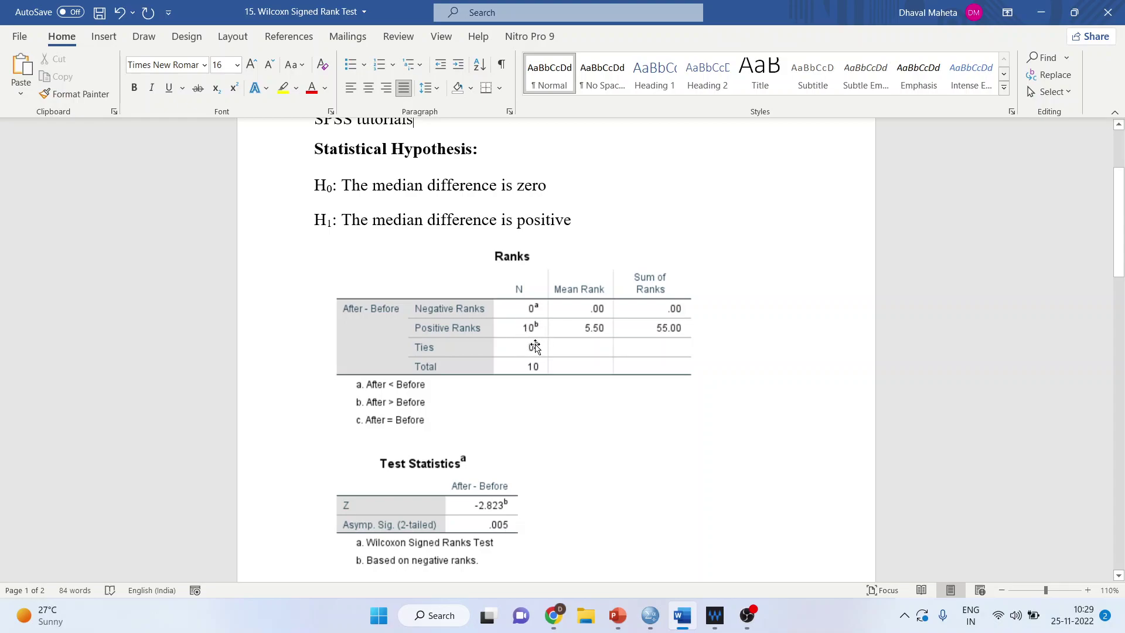
{"action": "mouse_move", "coordinate": [650, 615]}
{"action": "left_click", "coordinate": [614, 547]}
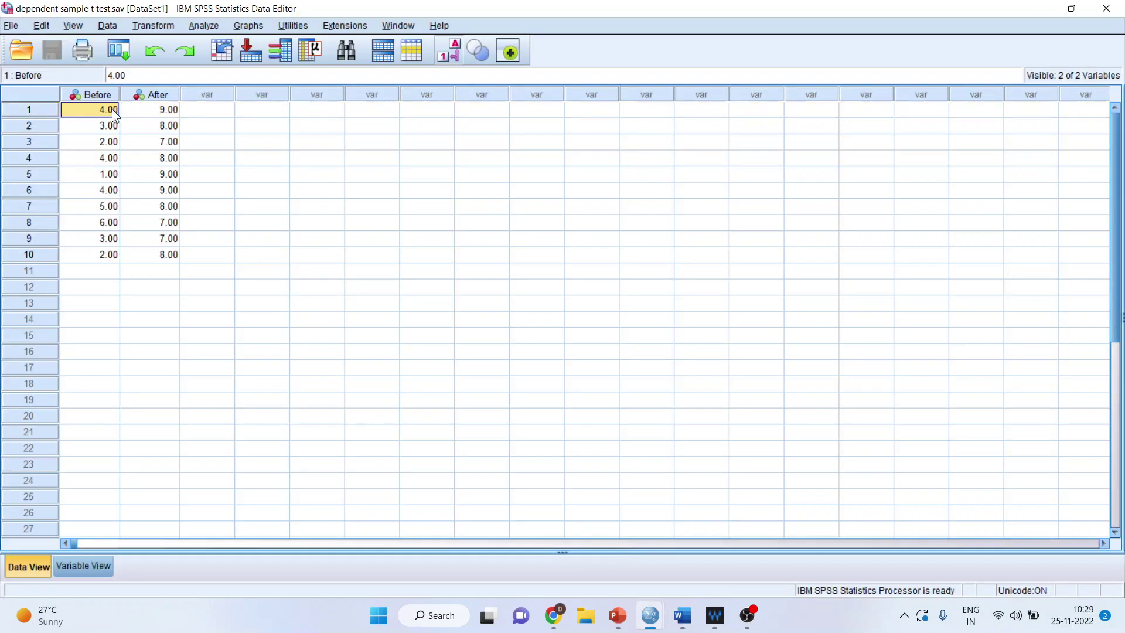
Step through the paired scores of cases 1–4, then show the Wilcoxon output viewer
{"action": "left_click", "coordinate": [149, 115]}
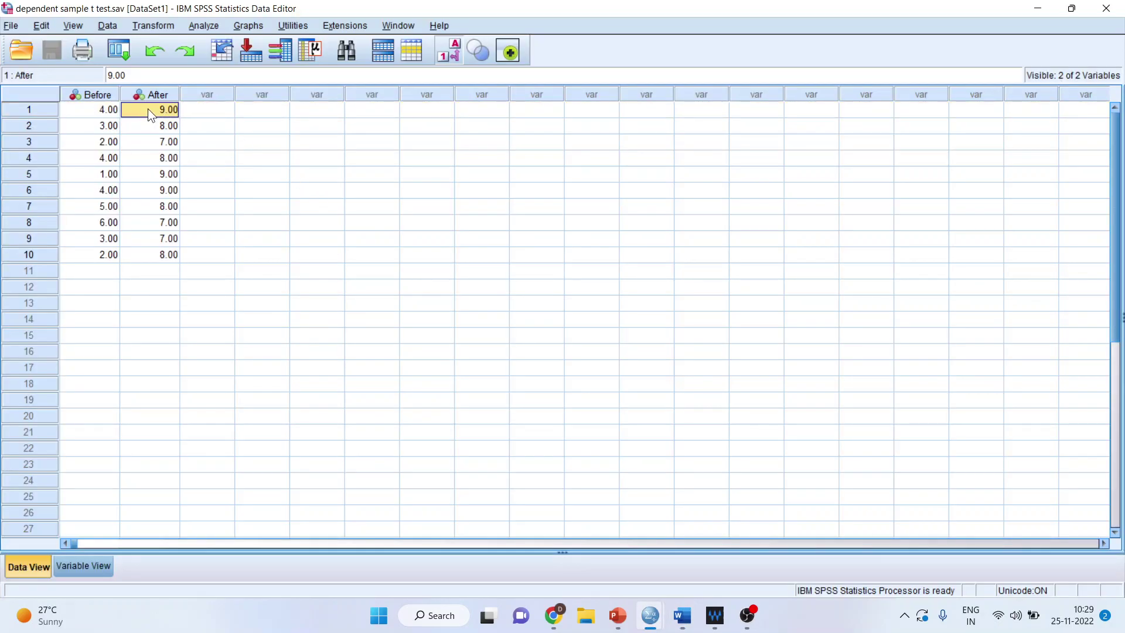
{"action": "left_click", "coordinate": [116, 111]}
{"action": "left_click", "coordinate": [128, 111]}
{"action": "left_click", "coordinate": [118, 126]}
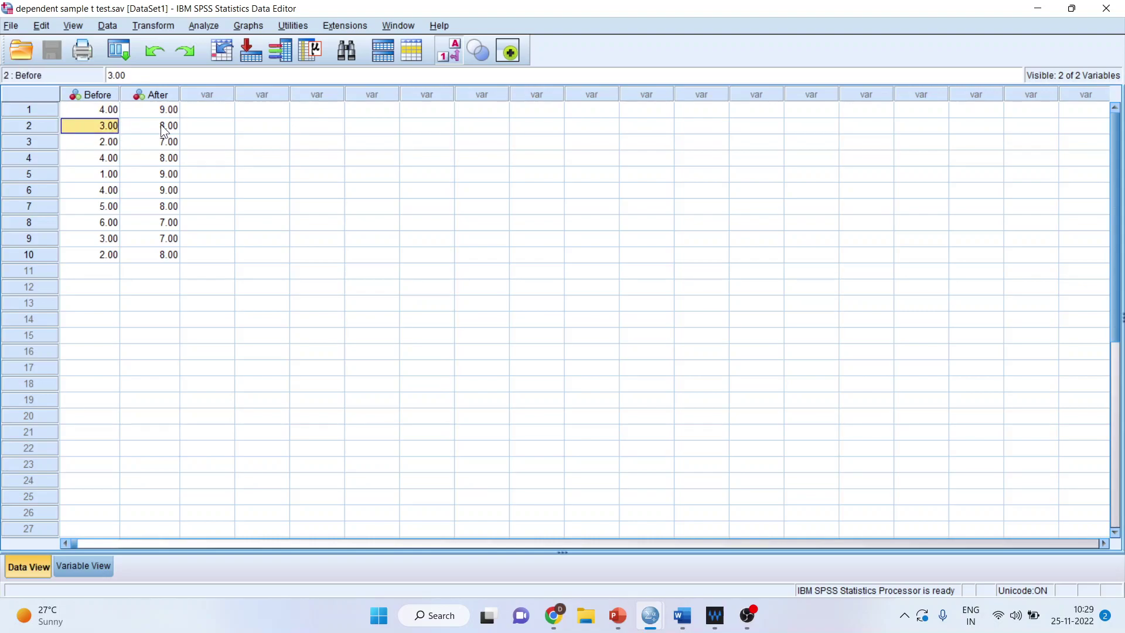
{"action": "left_click", "coordinate": [123, 129]}
{"action": "left_click", "coordinate": [119, 141]}
{"action": "left_click", "coordinate": [143, 139]}
{"action": "left_click", "coordinate": [112, 158]}
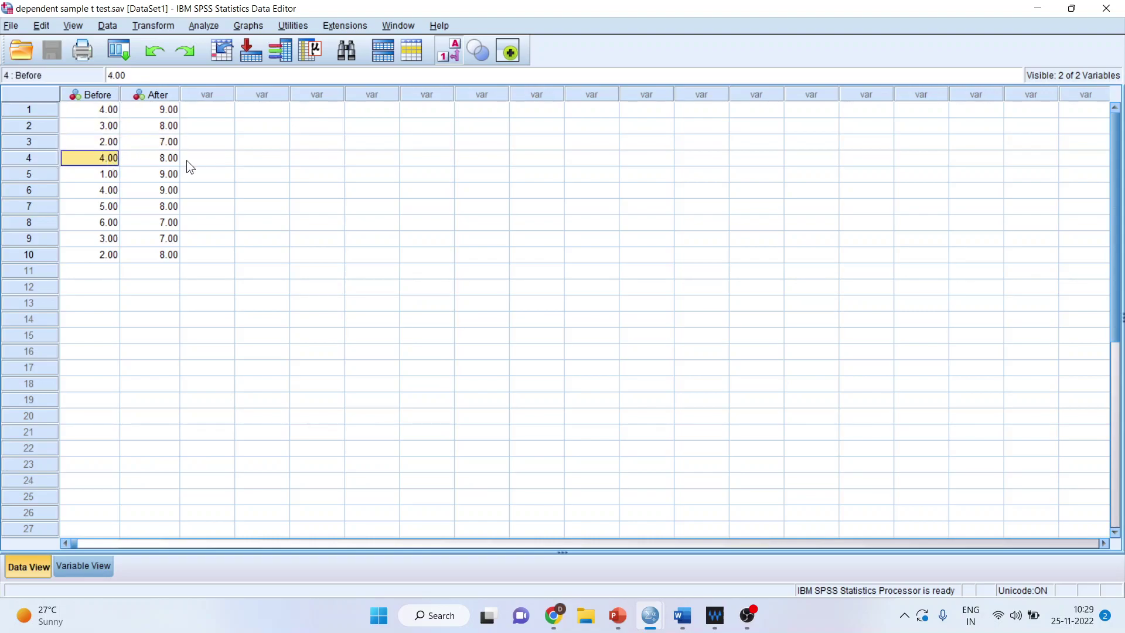
{"action": "left_click", "coordinate": [169, 162]}
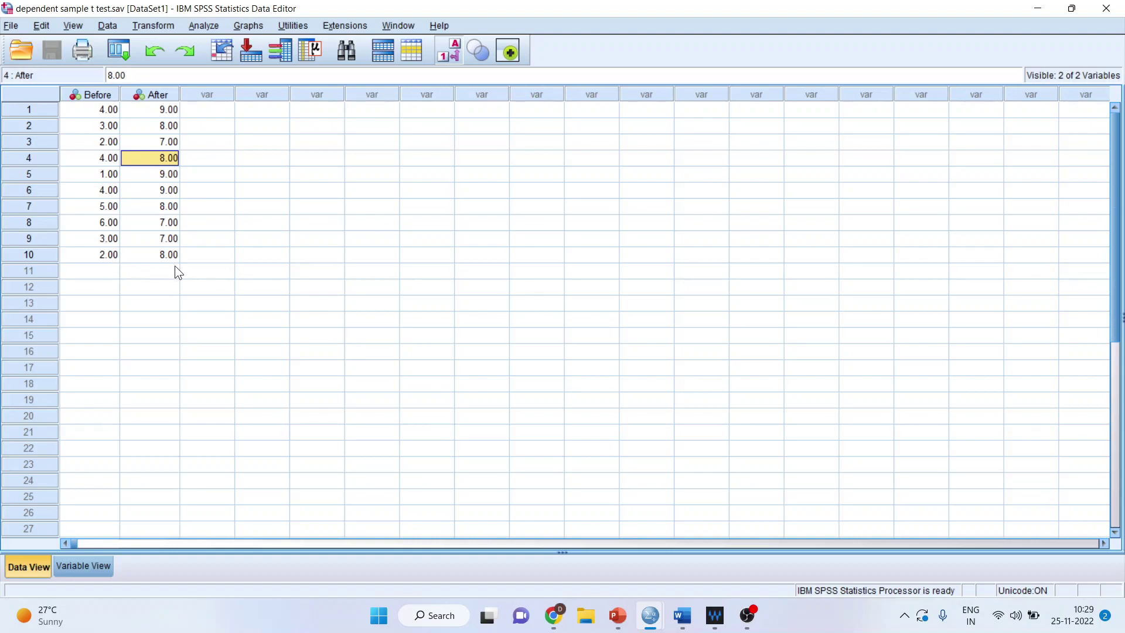
{"action": "mouse_move", "coordinate": [650, 616]}
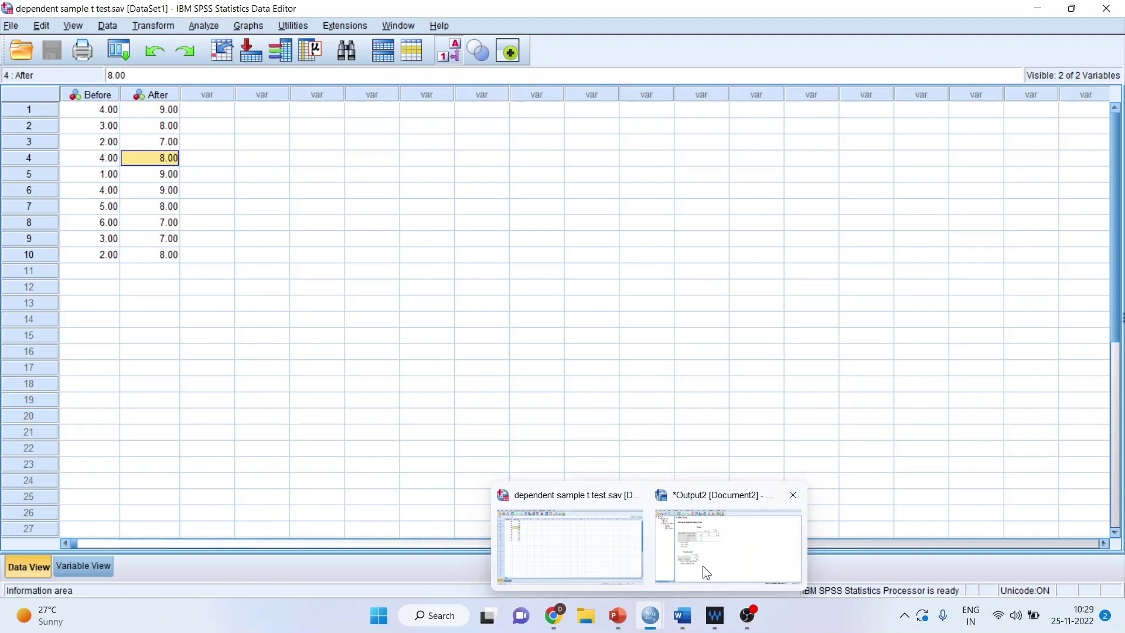
{"action": "left_click", "coordinate": [702, 564]}
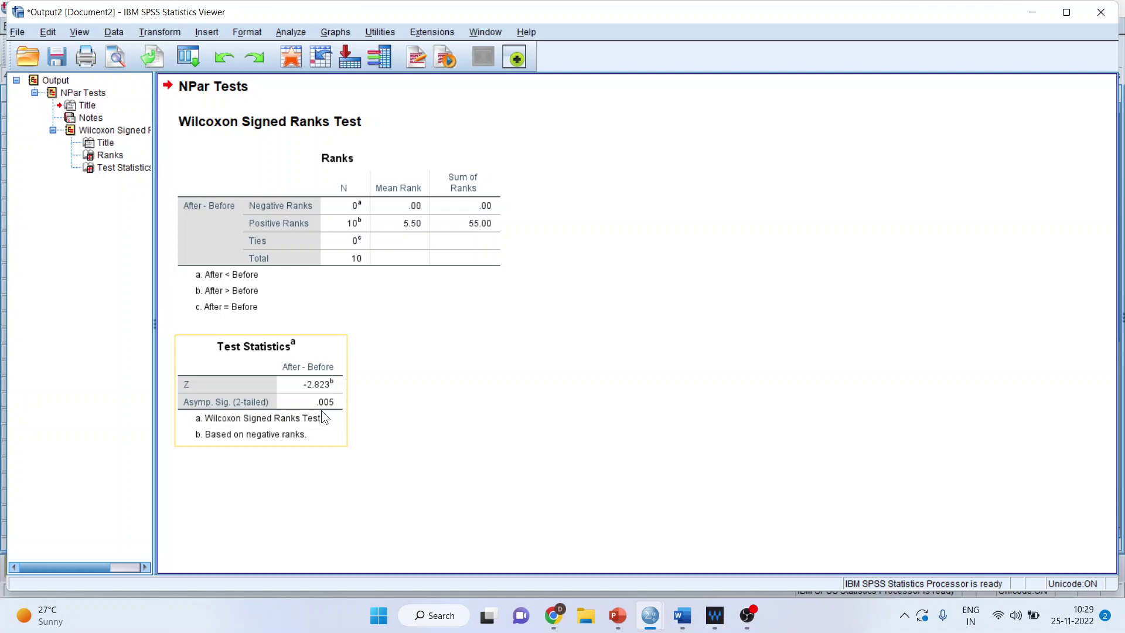
{"action": "left_click", "coordinate": [680, 612]}
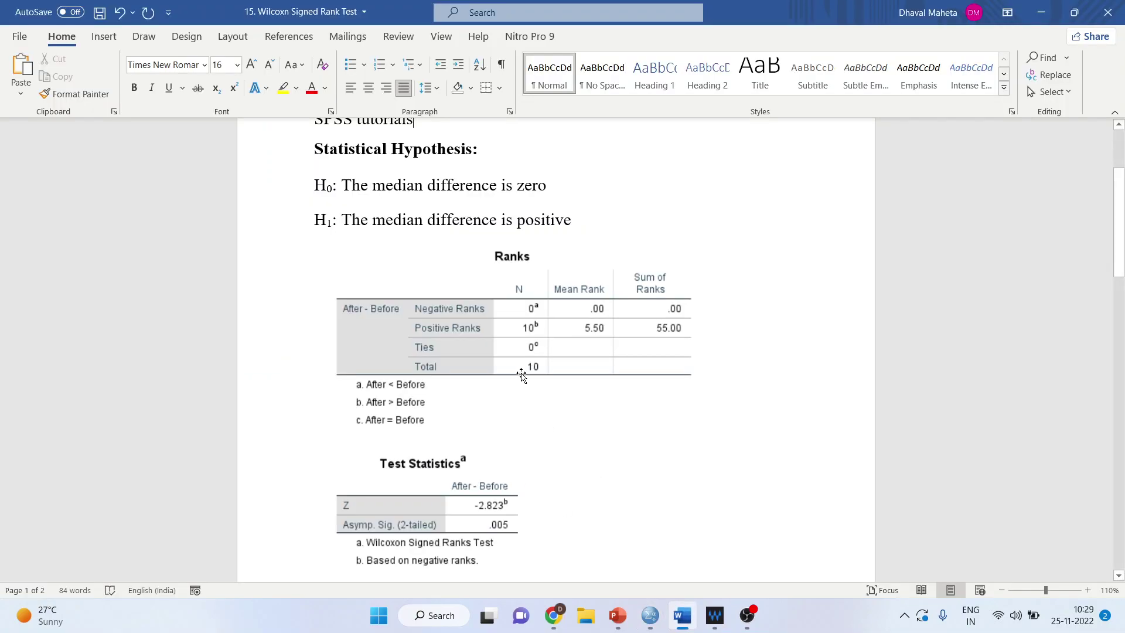
{"action": "scroll", "coordinate": [522, 375], "scroll_direction": "down", "scroll_amount": 4}
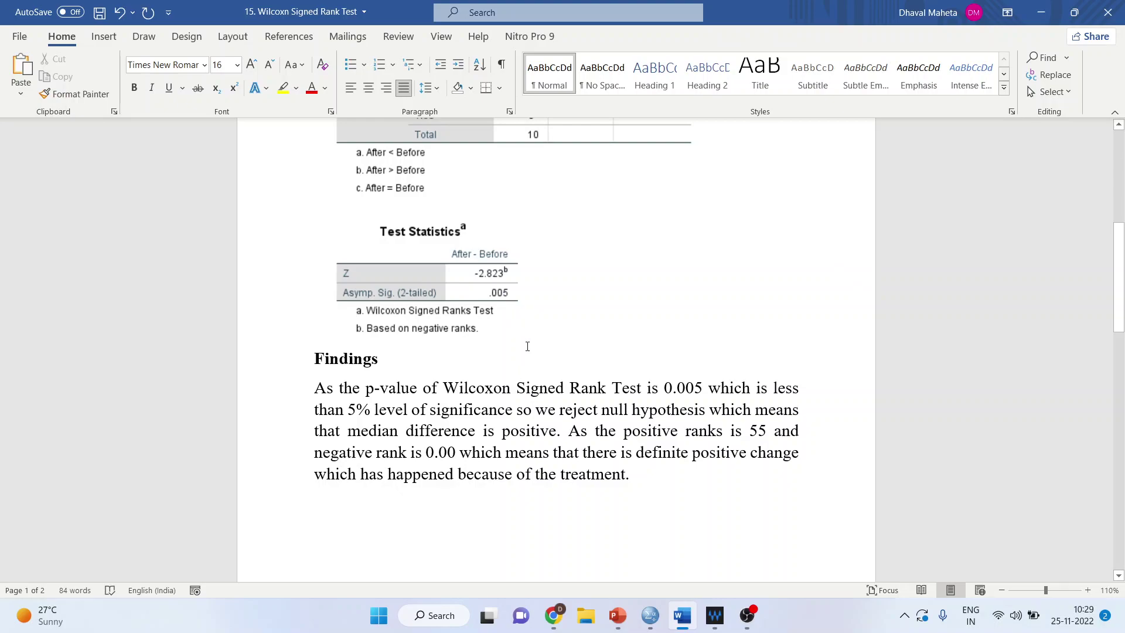
{"action": "scroll", "coordinate": [527, 347], "scroll_direction": "up", "scroll_amount": 3}
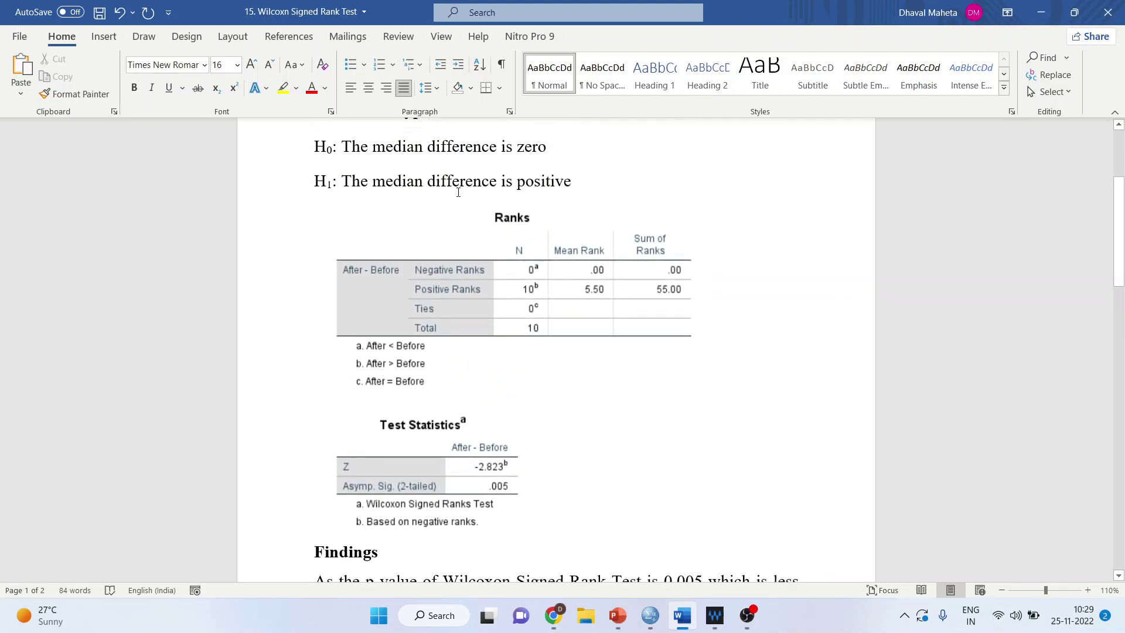
{"action": "scroll", "coordinate": [586, 351], "scroll_direction": "down", "scroll_amount": 2}
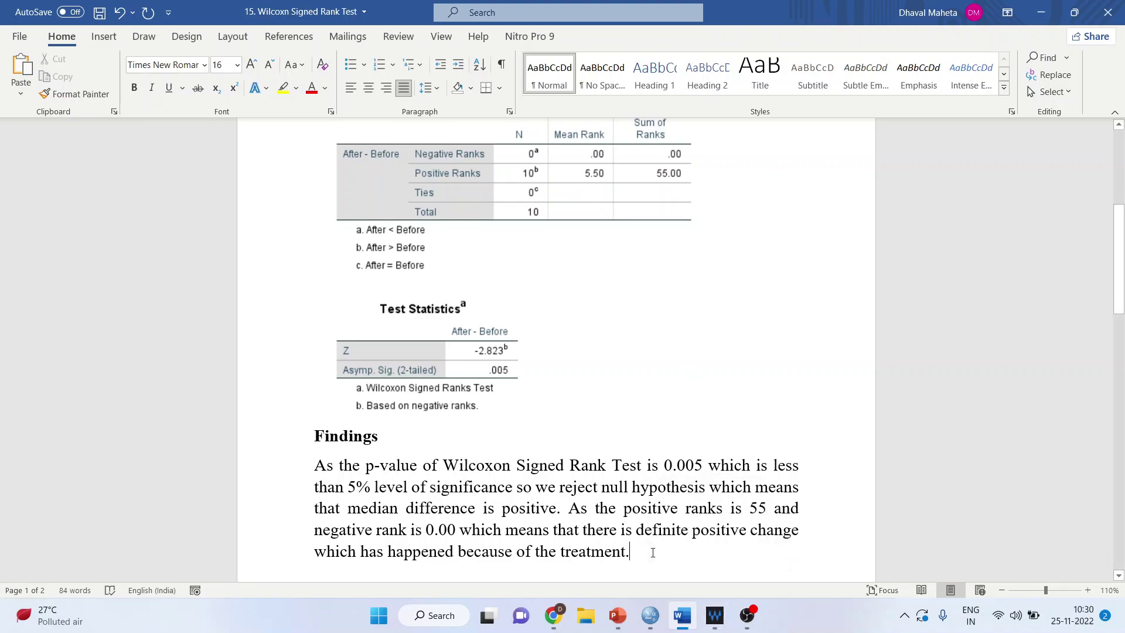
Replace the final 'treatment.' in Findings with 'SPSS tutorials on the skill sets of participants.'
{"action": "key", "text": "BackSpace"}
{"action": "key", "text": "BackSpace"}
{"action": "key", "text": "BackSpace"}
{"action": "key", "text": "BackSpace"}
{"action": "key", "text": "BackSpace"}
{"action": "key", "text": "BackSpace"}
{"action": "key", "text": "BackSpace"}
{"action": "key", "text": "BackSpace"}
{"action": "key", "text": "BackSpace"}
{"action": "key", "text": "BackSpace"}
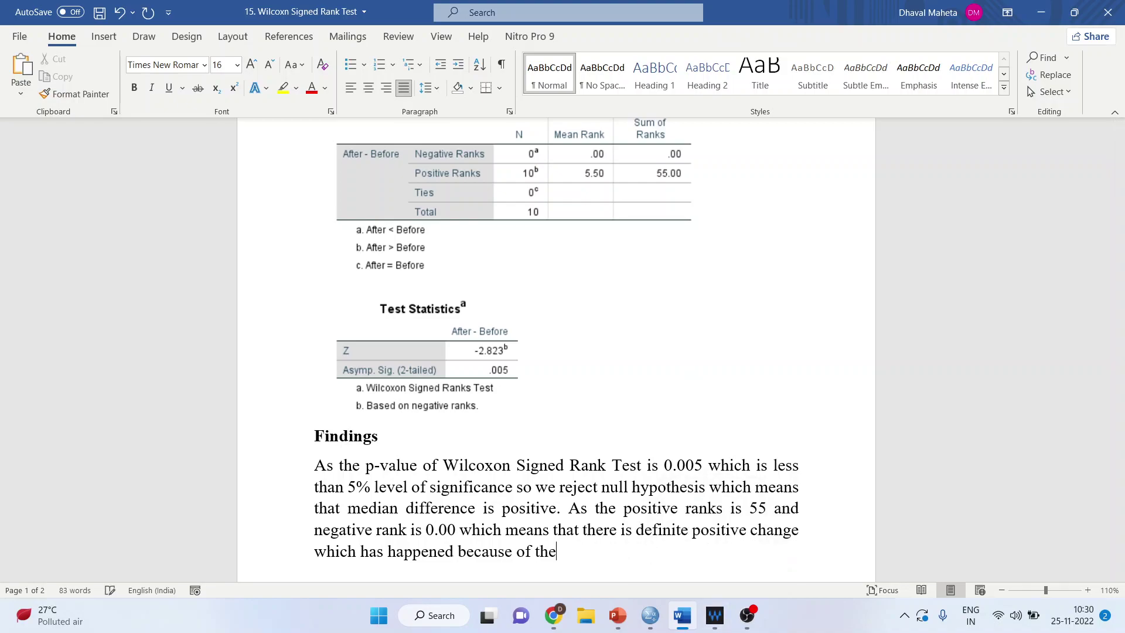
{"action": "type", "text": "SPSS tutorials on the sills"}
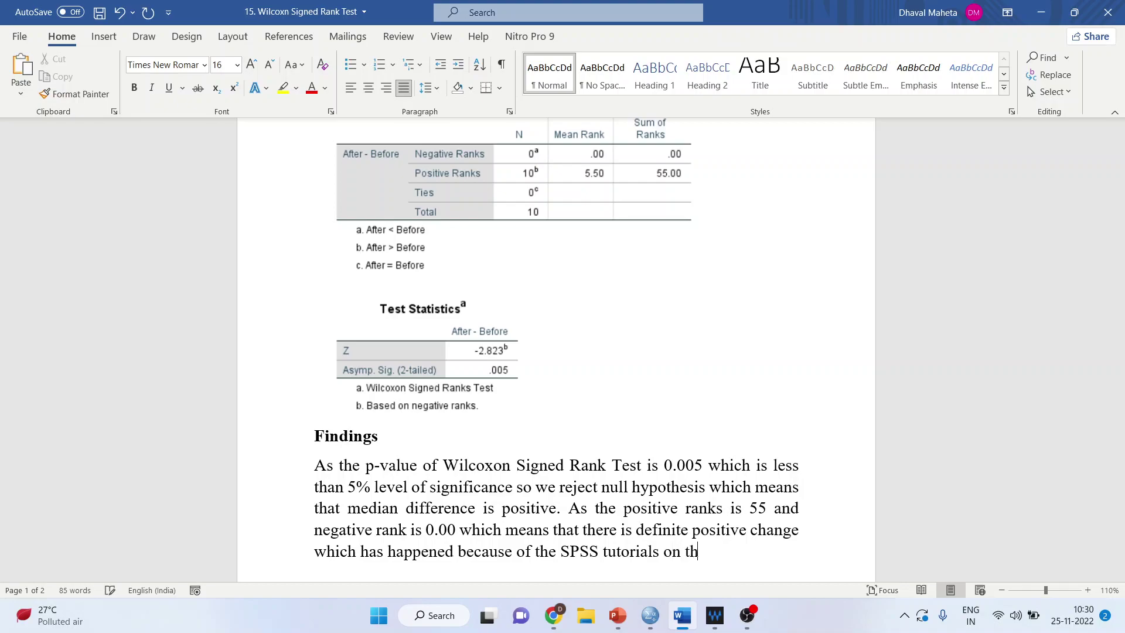
{"action": "key", "text": "BackSpace"}
{"action": "key", "text": "BackSpace"}
{"action": "key", "text": "BackSpace"}
{"action": "key", "text": "BackSpace"}
{"action": "type", "text": "kell"}
{"action": "key", "text": "BackSpace"}
{"action": "key", "text": "BackSpace"}
{"action": "key", "text": "BackSpace"}
{"action": "type", "text": "ill sets of par"}
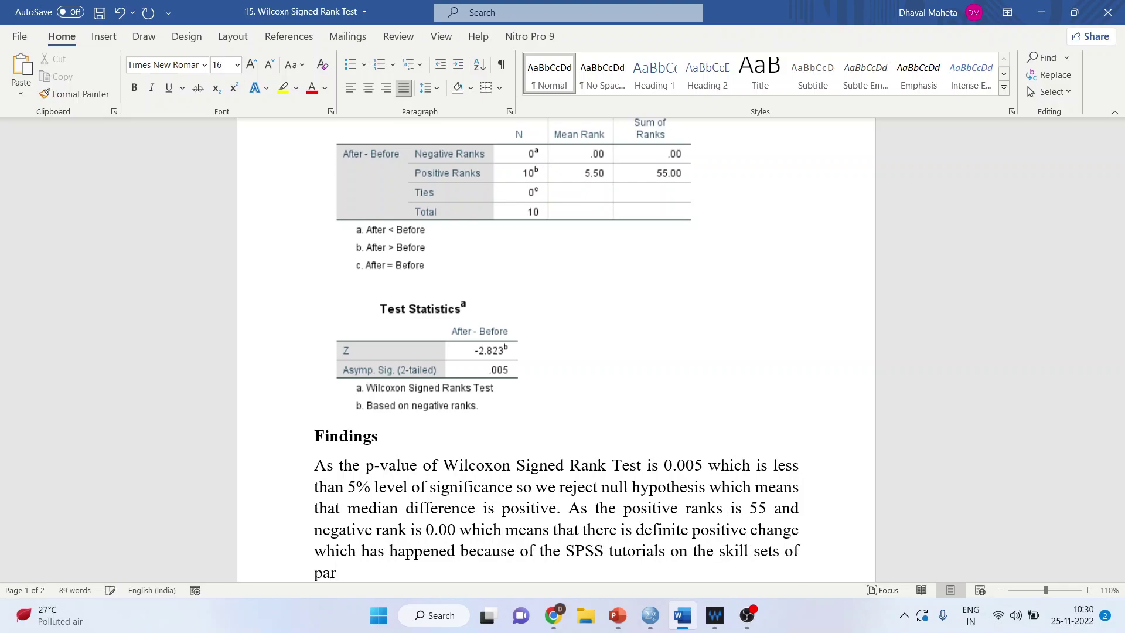
{"action": "type", "text": "ticipants."}
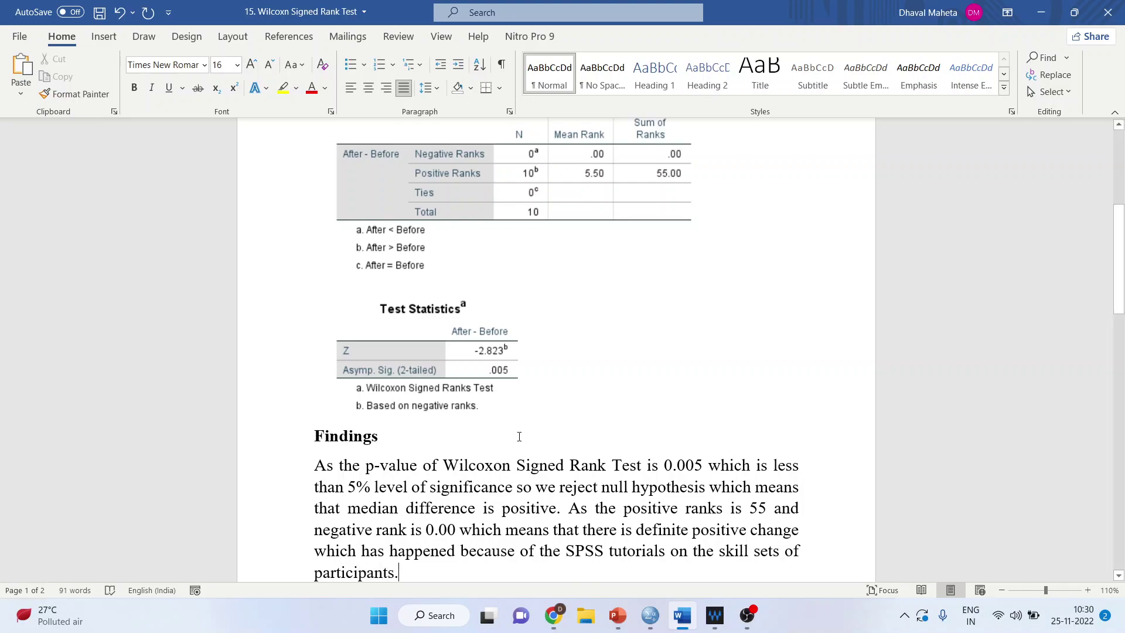
{"action": "scroll", "coordinate": [504, 416], "scroll_direction": "down", "scroll_amount": 2}
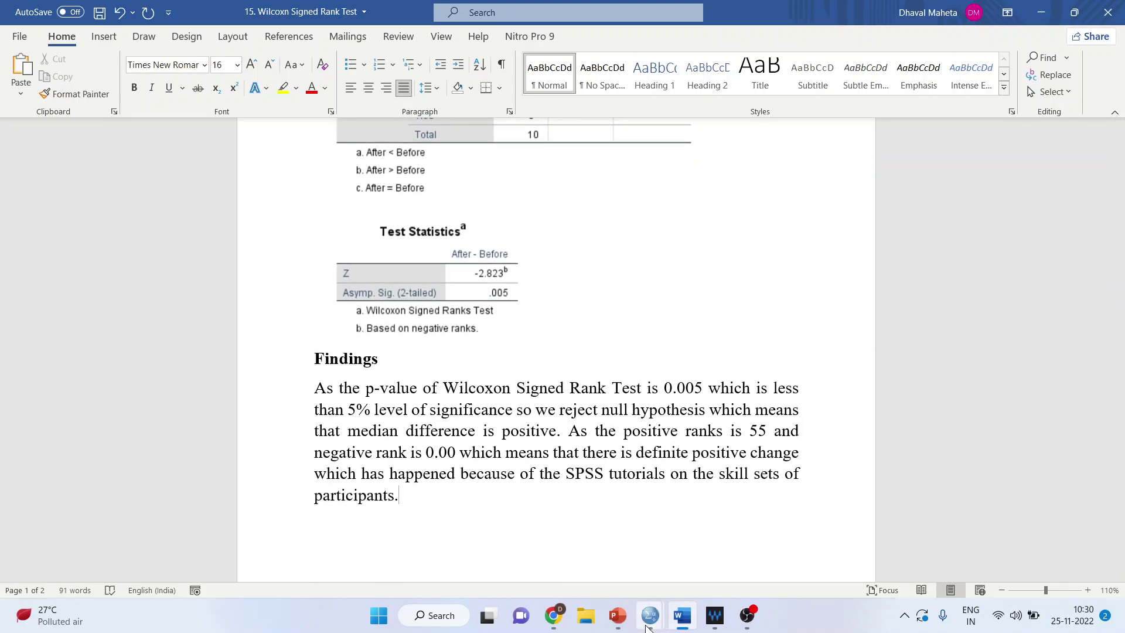
Bring the PowerPoint presentation to the front on the Wilcoxon Signed Rank Test slide
{"action": "left_click", "coordinate": [618, 615]}
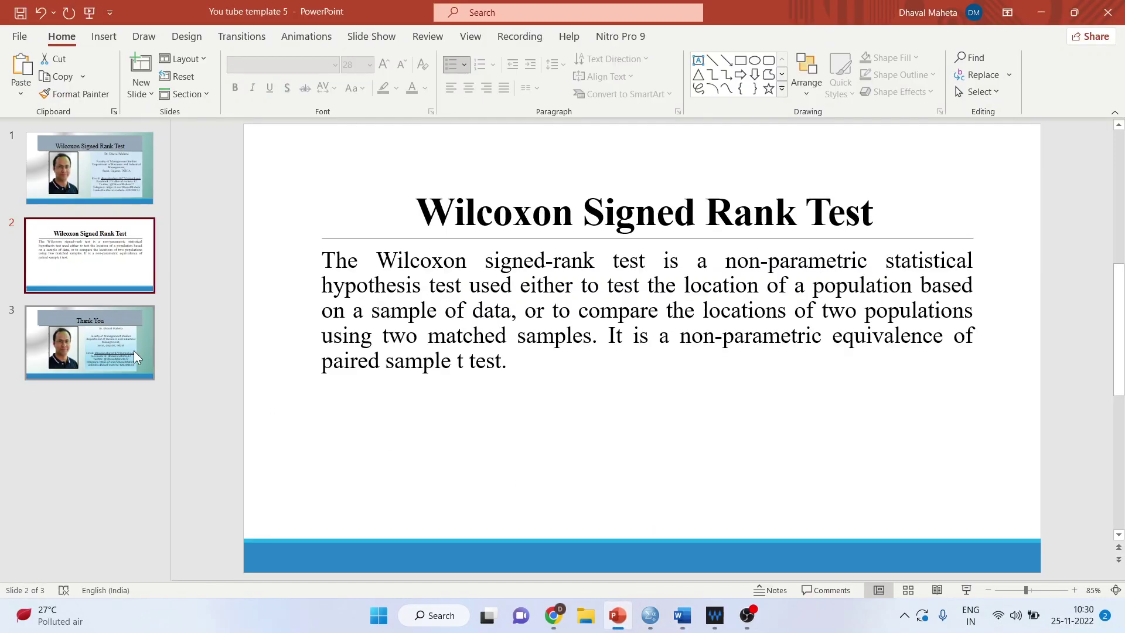